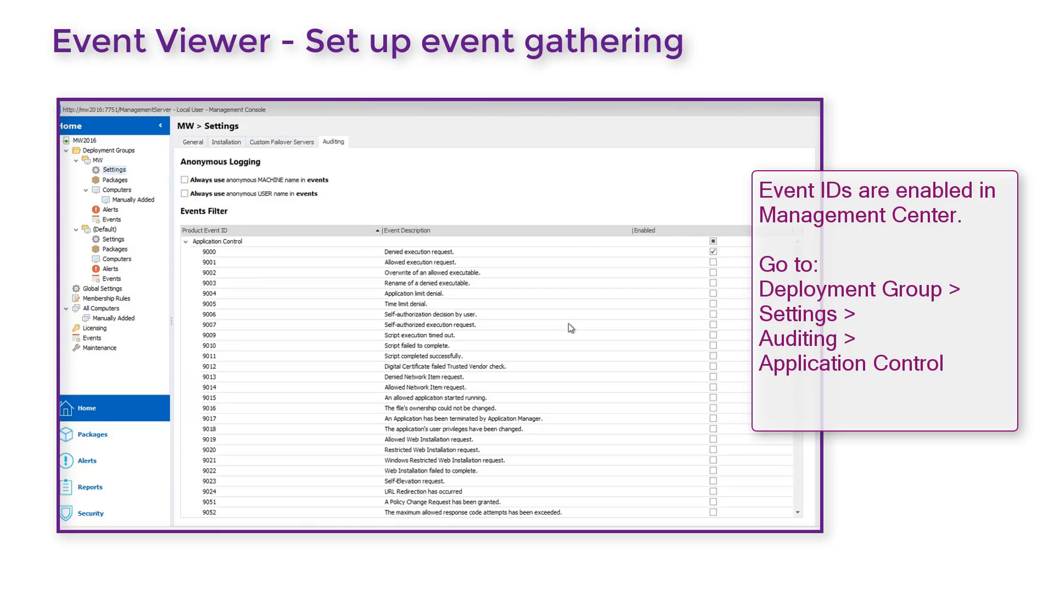
# Scroll the MW group's Auditing tab to check that Application Control events 9062 and 9096 are enabled.
pyautogui.scroll(-5, 571, 328)
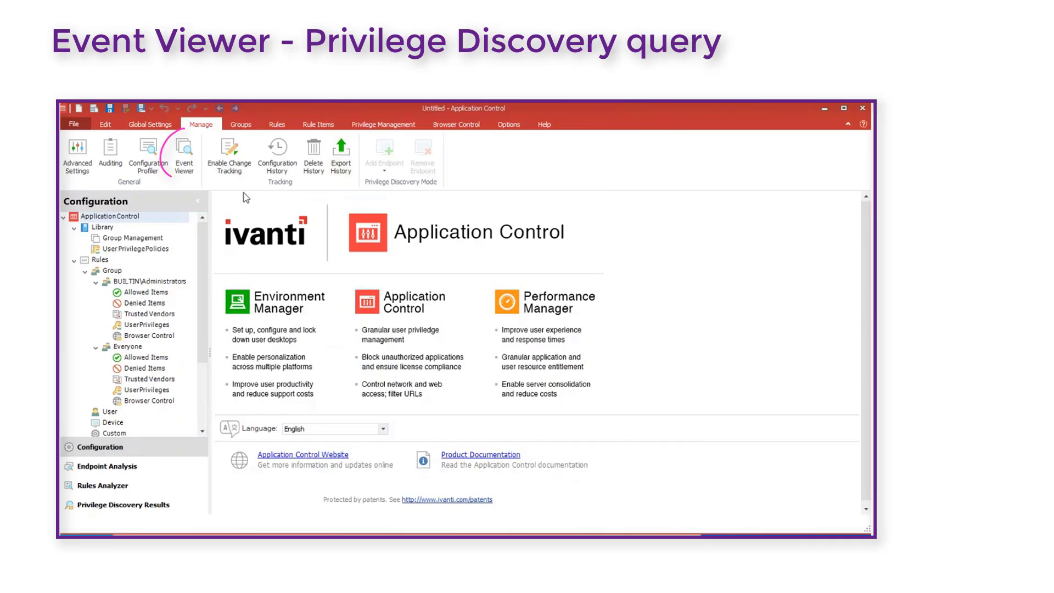
# Launch the Event Viewer with the Privilege discovery view and browse last week's event 9062 results.
pyautogui.click(185, 159)
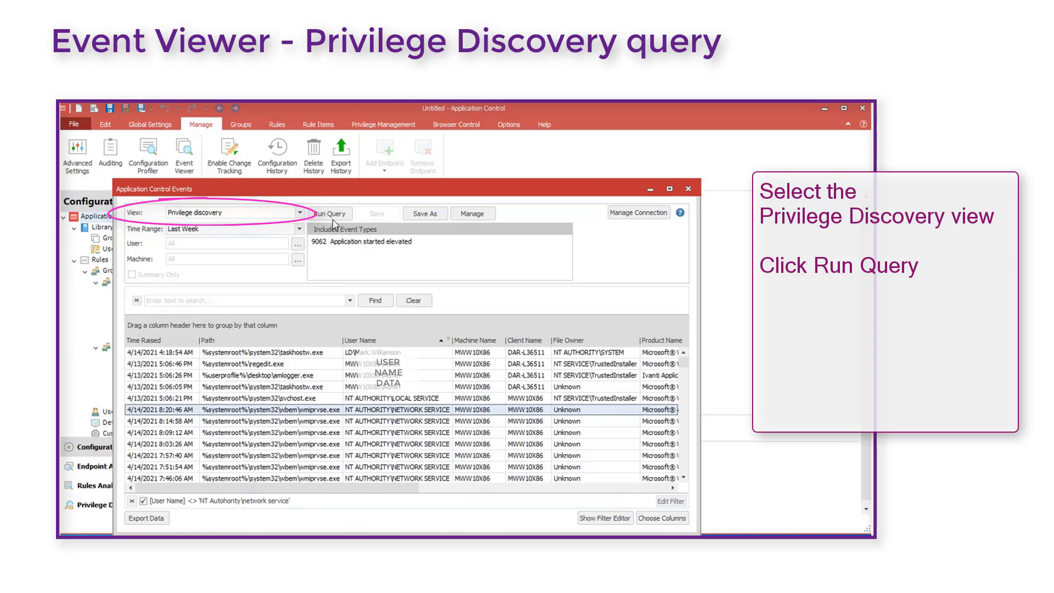
pyautogui.scroll(-1, 683, 365)
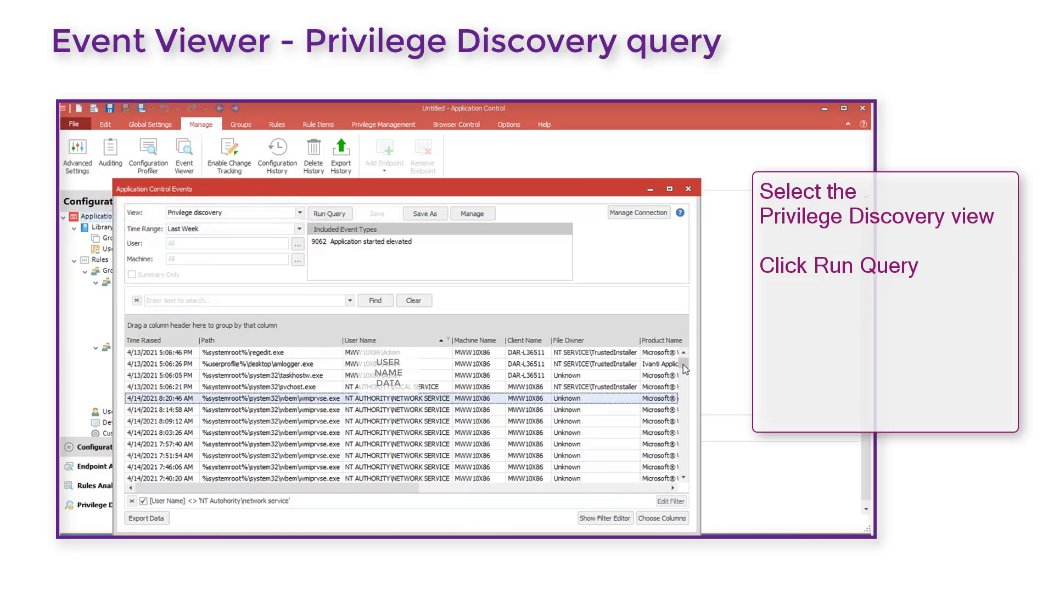
pyautogui.scroll(-5, 683, 364)
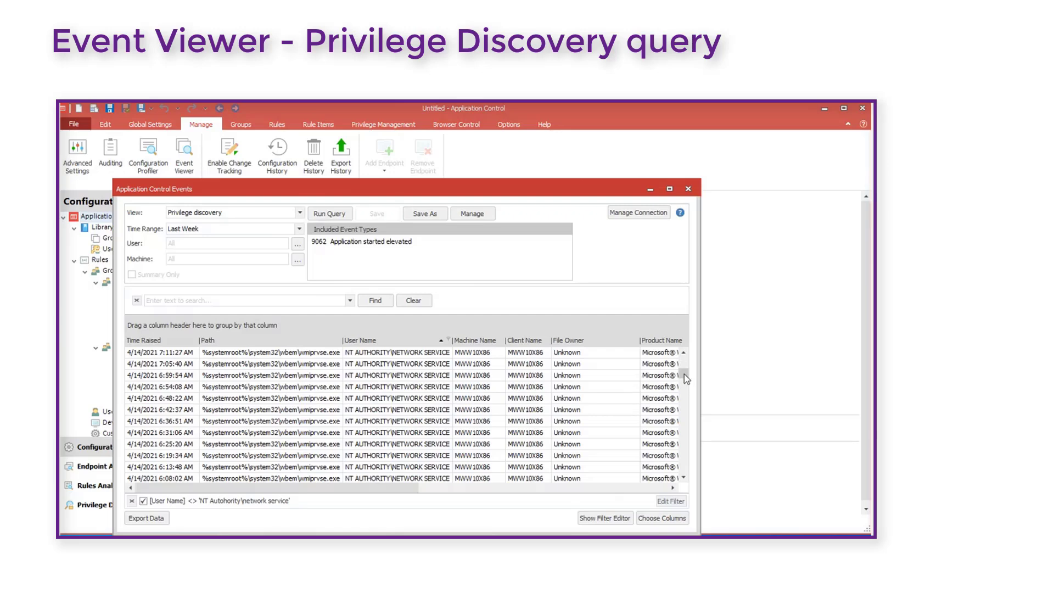
pyautogui.moveTo(686, 379); pyautogui.dragTo(686, 362)
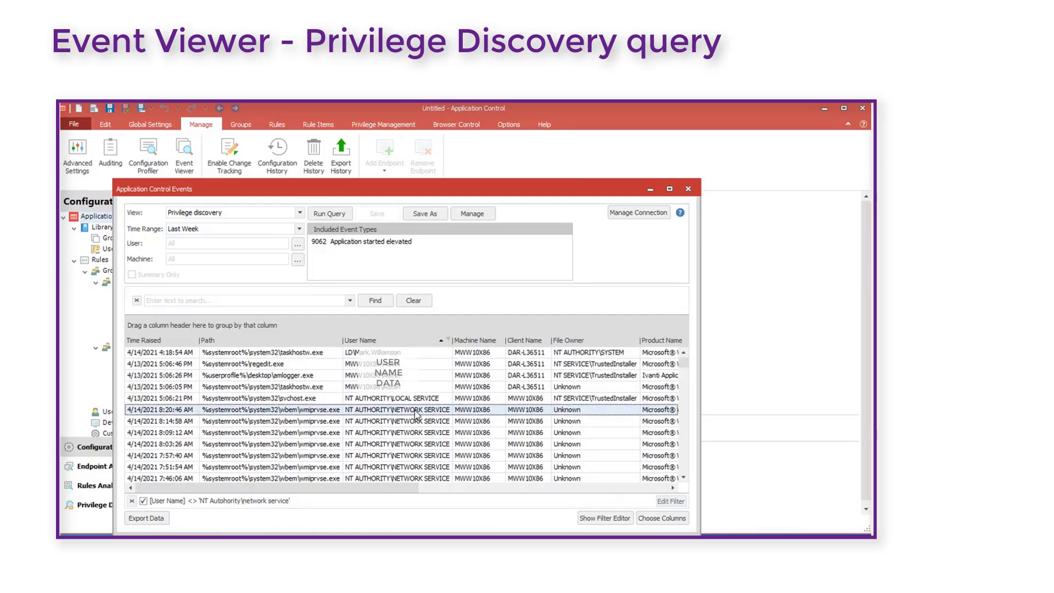
# Use the User Name column's Filter Editor to exclude 'NT Authority\Network service' from the events.
pyautogui.rightClick(386, 342)
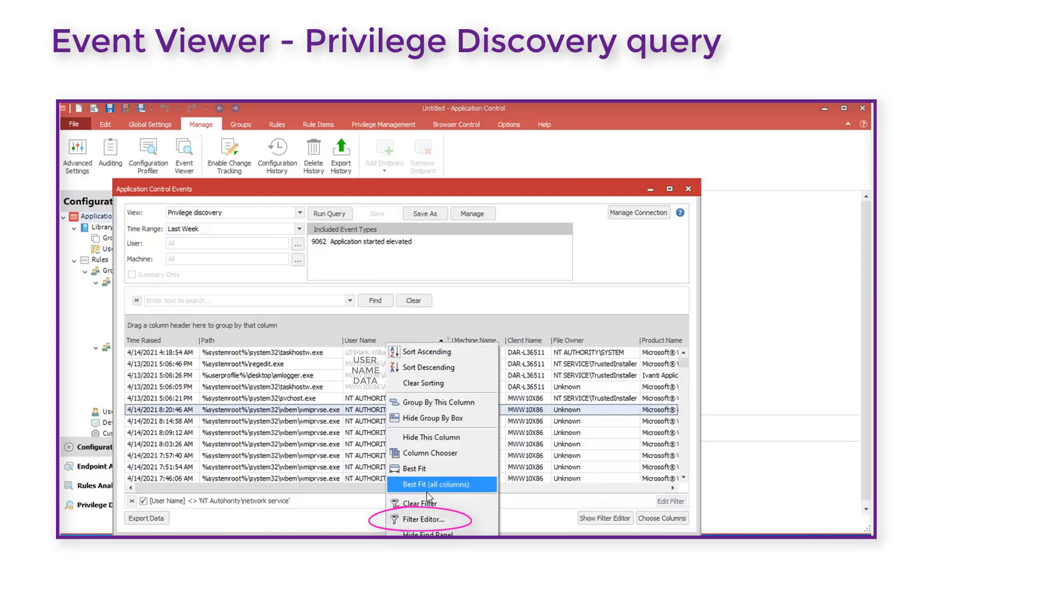
pyautogui.click(425, 520)
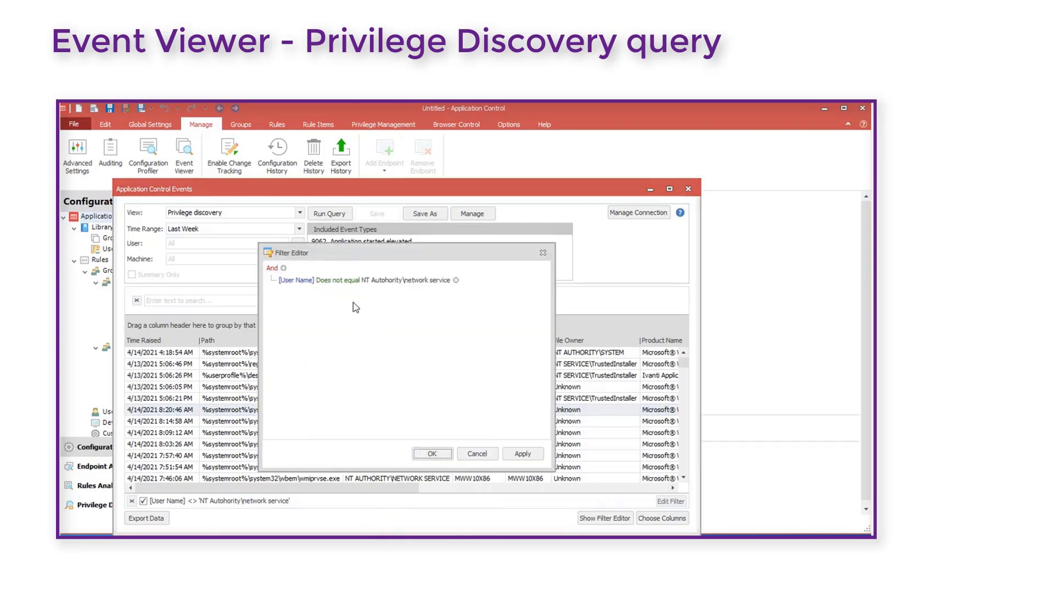
pyautogui.click(395, 280)
pyautogui.write('NT')
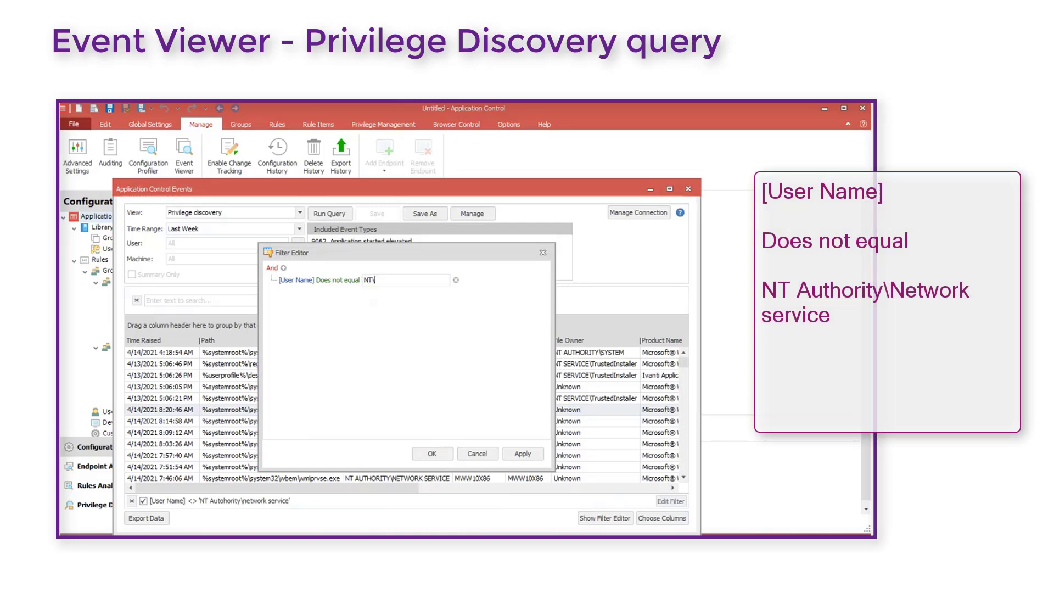
pyautogui.write(' Authority\\Network service')
pyautogui.click(432, 454)
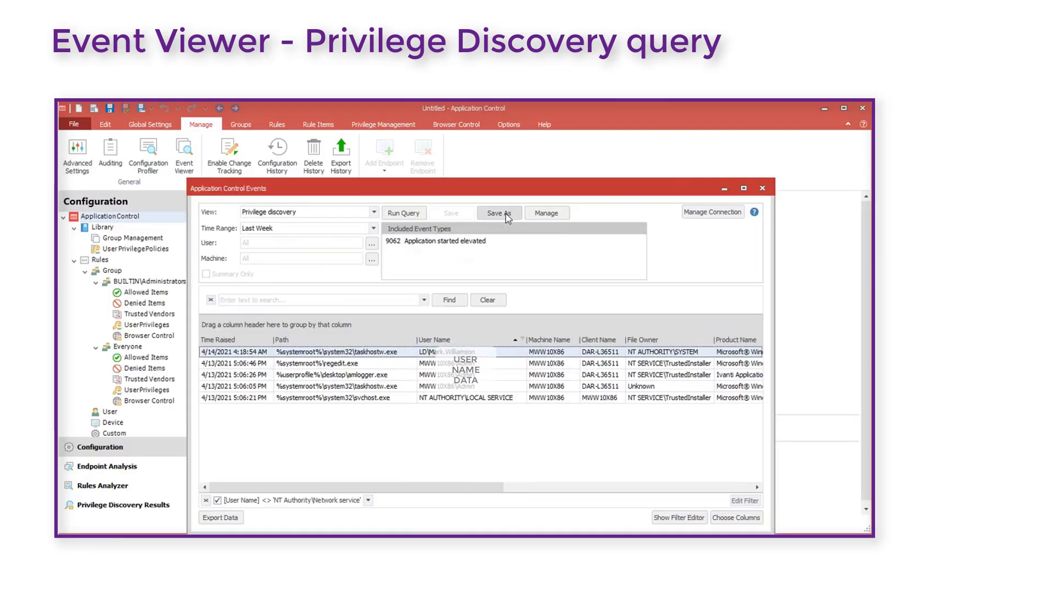
# Save the filtered query as view 'Remove Network Service' and select it from the View list.
pyautogui.click(505, 213)
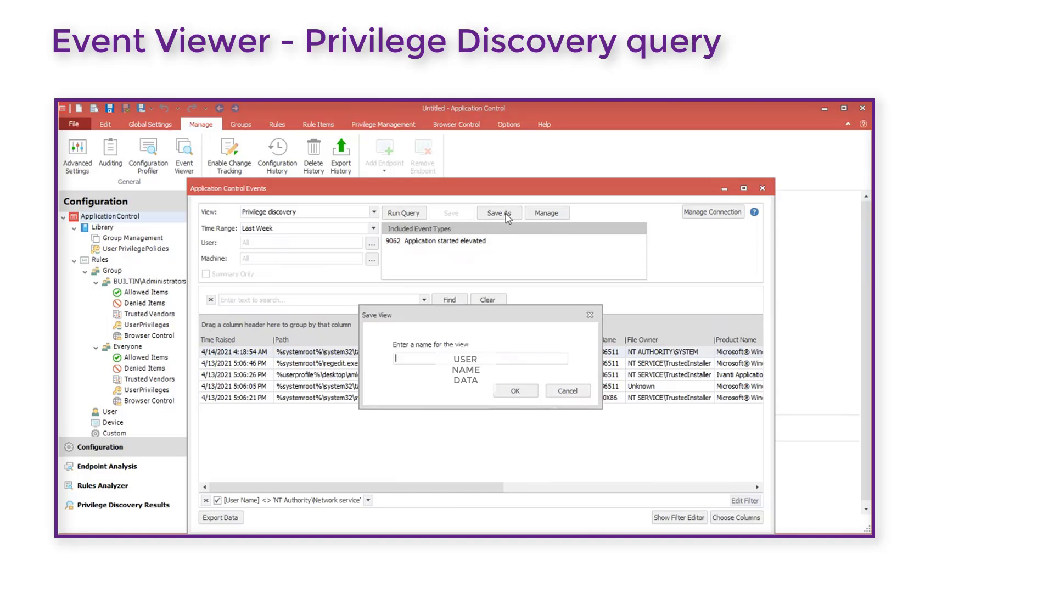
pyautogui.write('R')
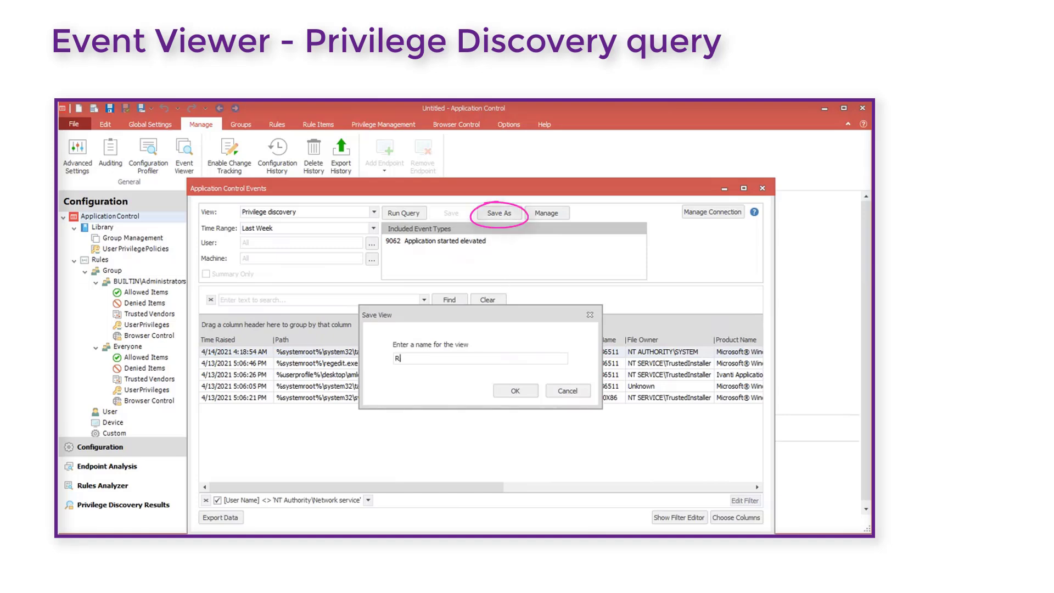
pyautogui.write('emove Network Service')
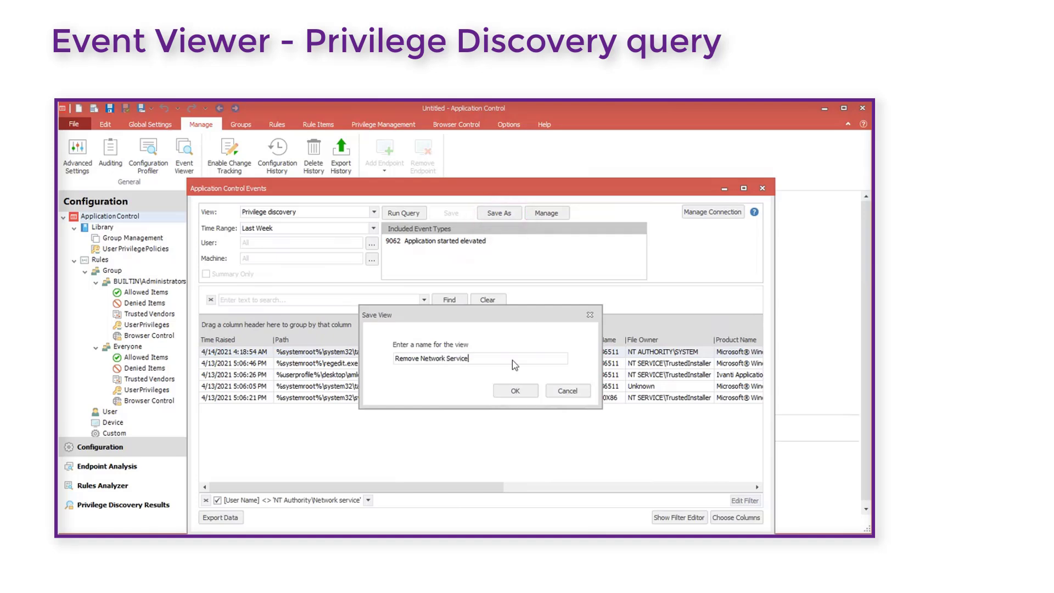
pyautogui.click(515, 390)
pyautogui.click(374, 212)
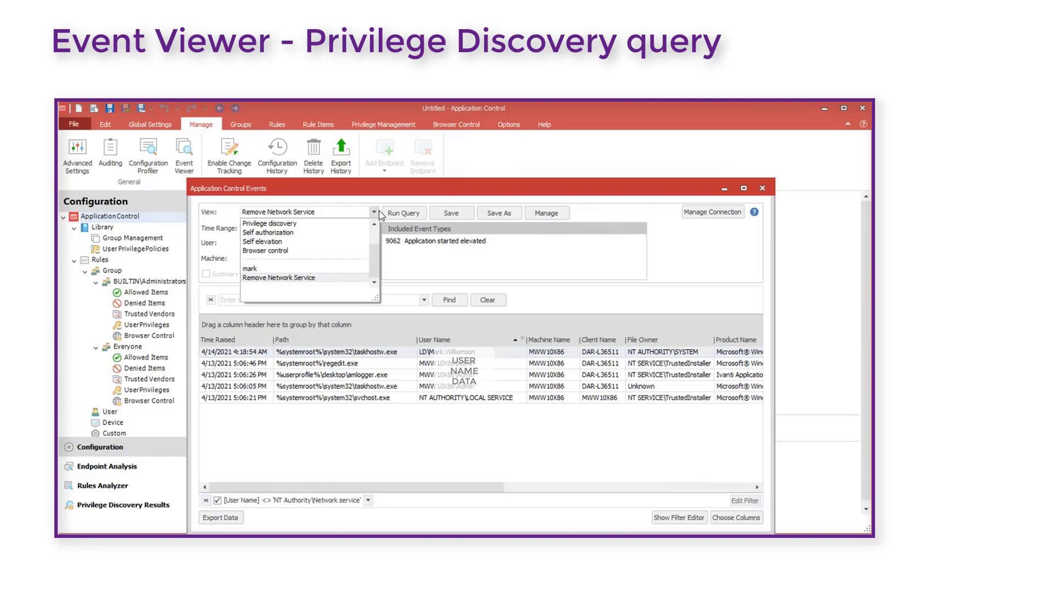
pyautogui.click(315, 280)
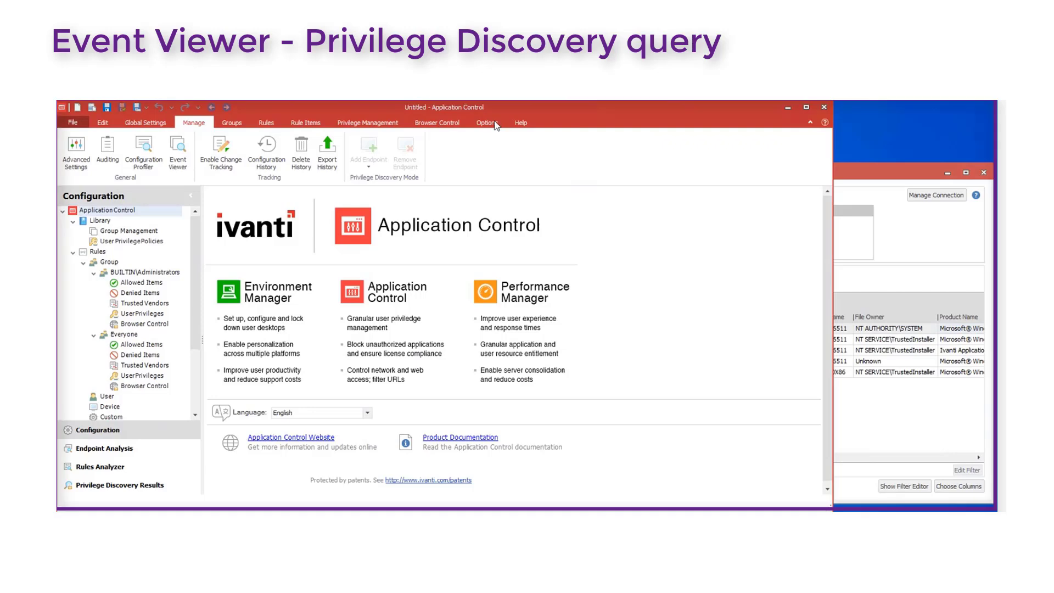
# Add a user rule from the User node and enter the machine's local admin account.
pyautogui.click(852, 174)
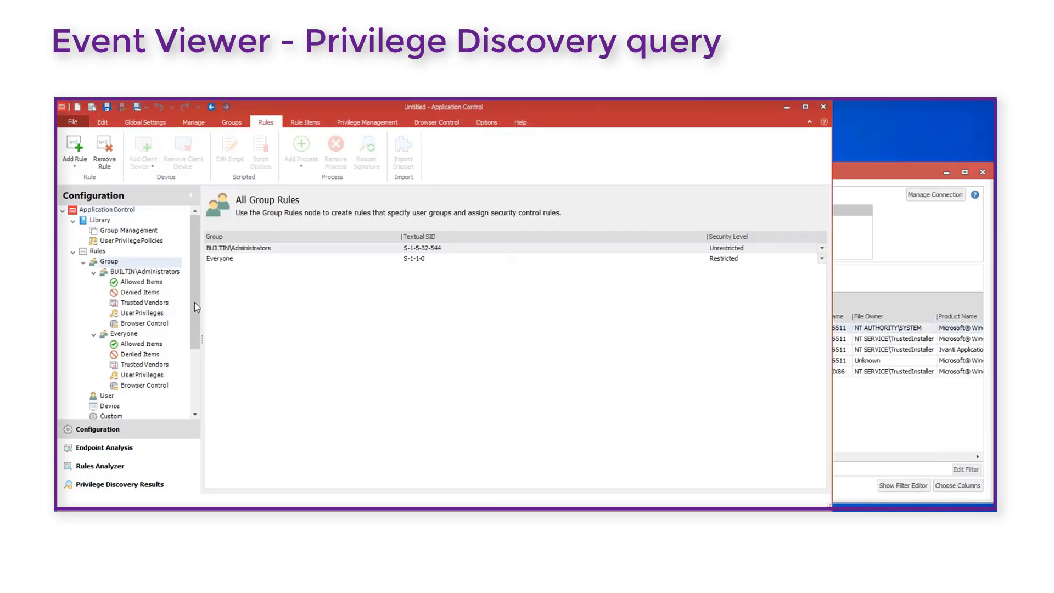
pyautogui.moveTo(196, 302); pyautogui.dragTo(196, 334)
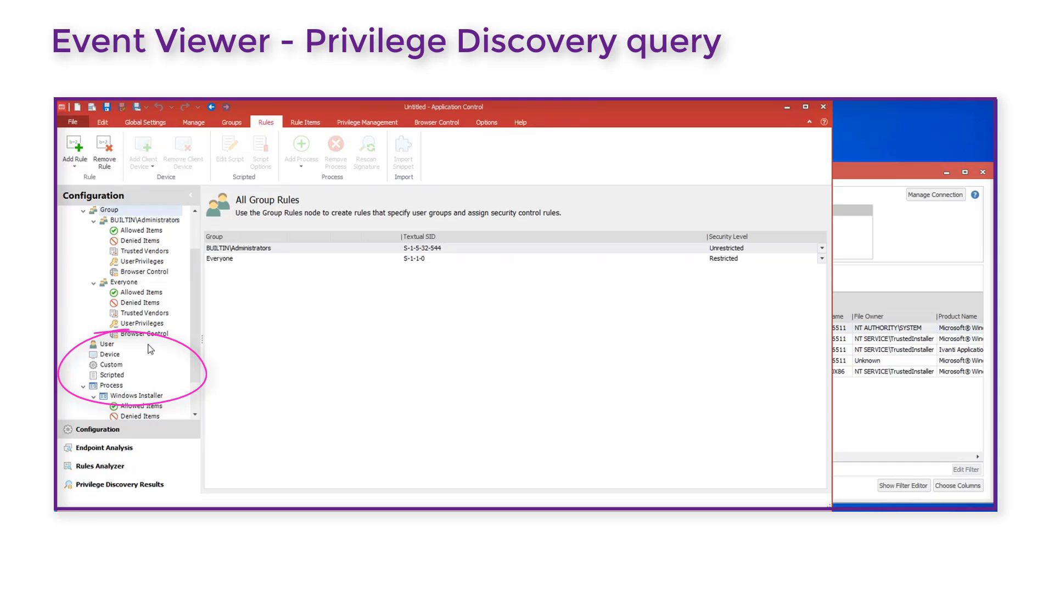
pyautogui.click(115, 344)
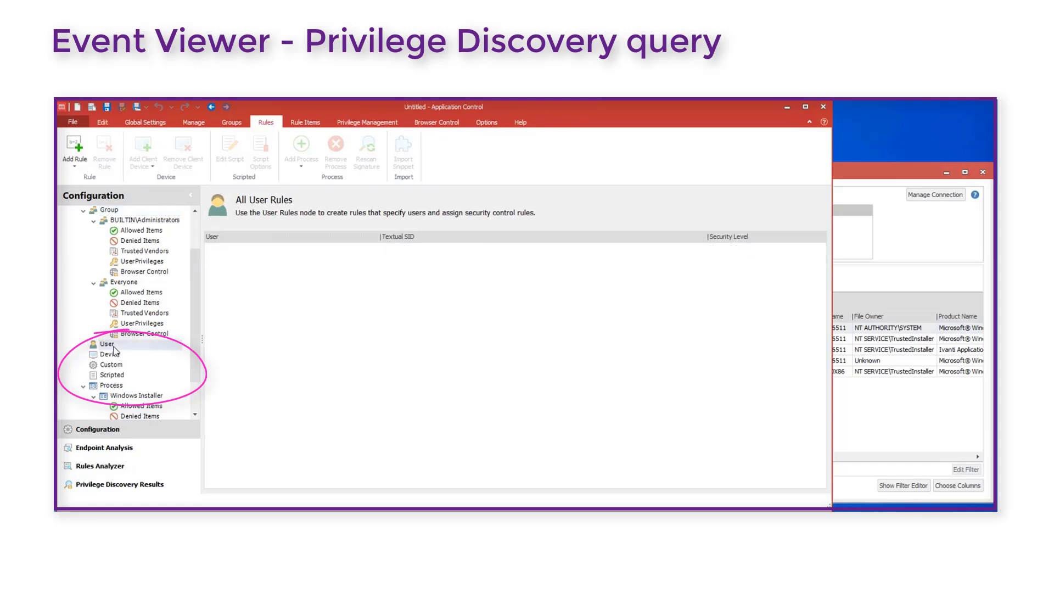
pyautogui.rightClick(115, 344)
pyautogui.click(142, 355)
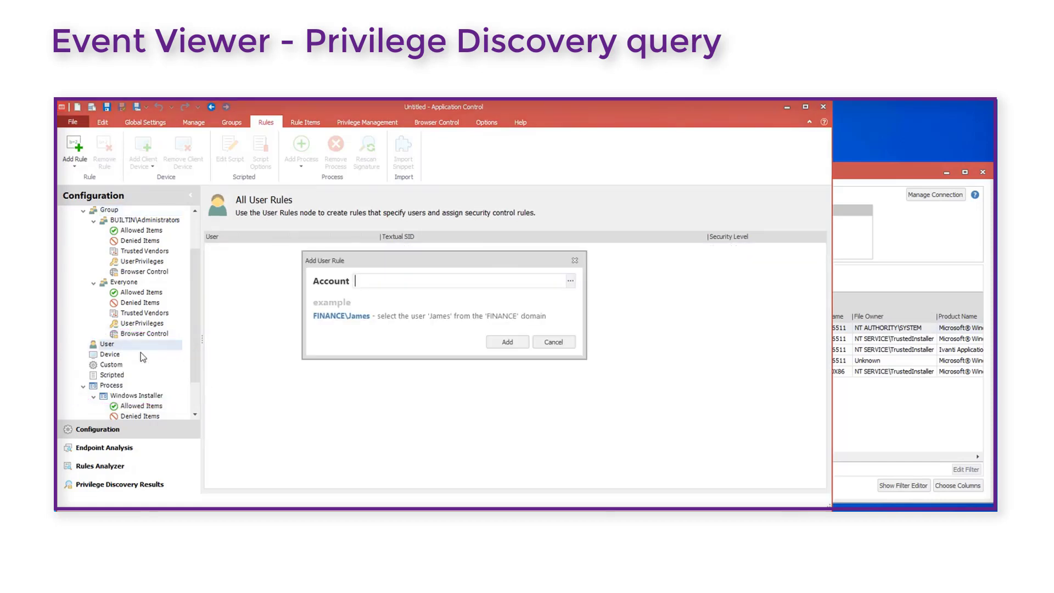
pyautogui.write('mw')
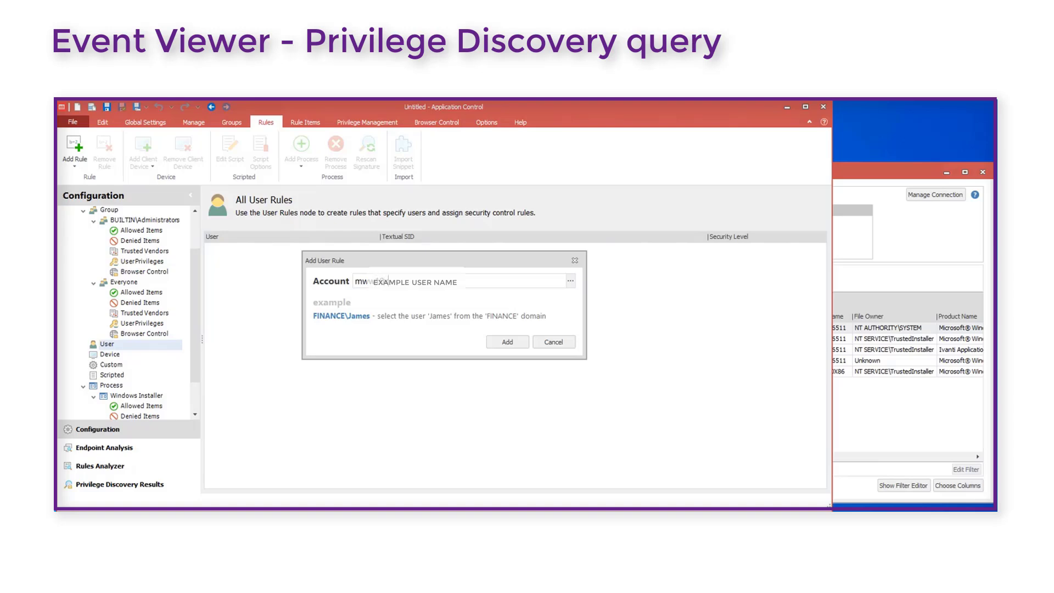
pyautogui.write('w10sd6\\admin')
# Confirm the admin rule and add regedit.exe, amlogger.exe and taskhostw.exe events as Builtin Elevate File Name items.
pyautogui.press('Return')
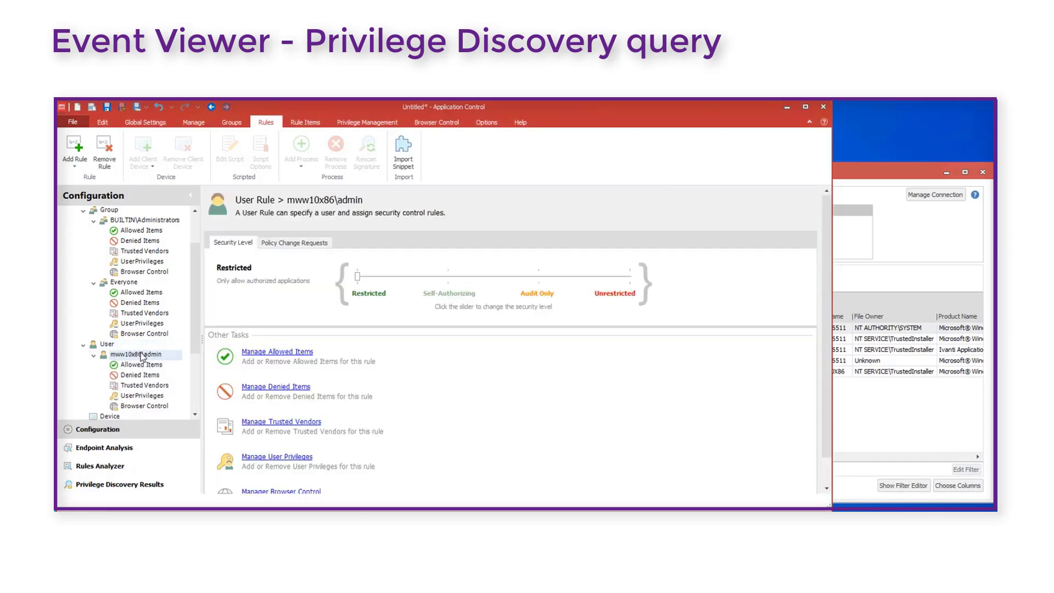
pyautogui.click(144, 403)
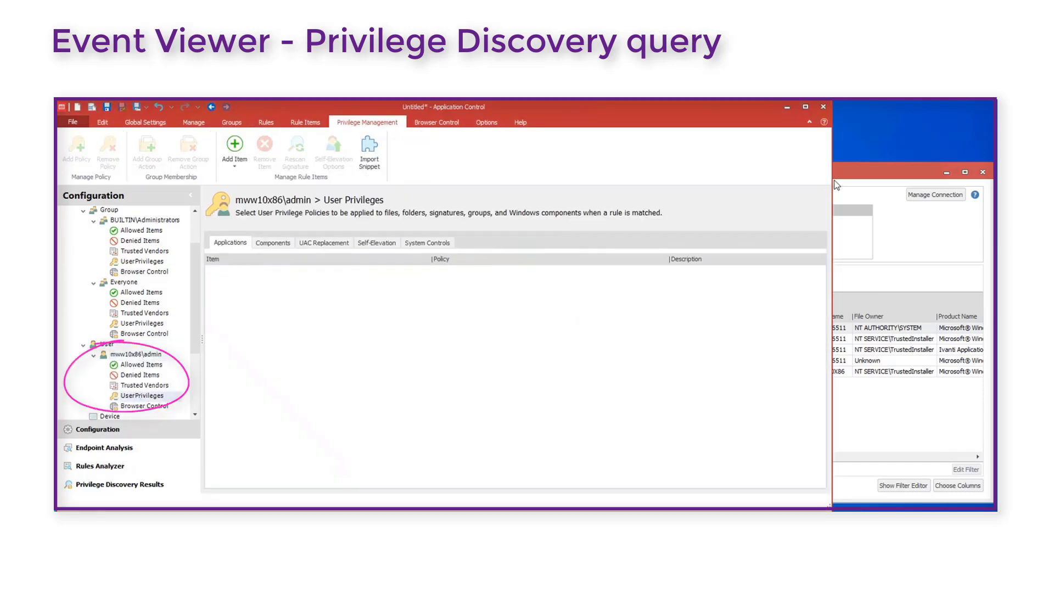
pyautogui.click(838, 176)
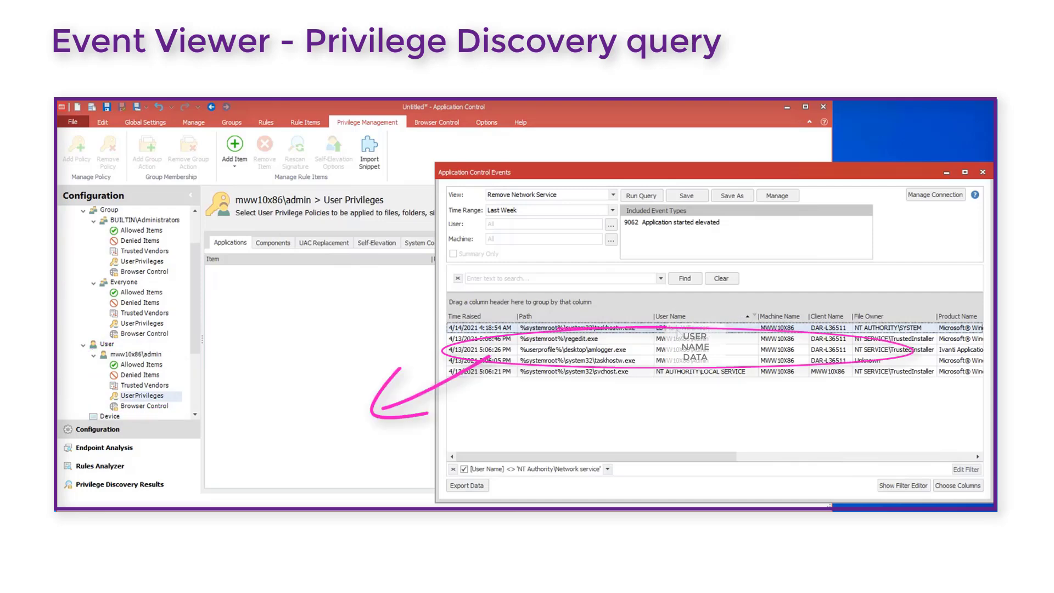
pyautogui.click(678, 338)
pyautogui.keyDown('shift'); pyautogui.click(679, 360); pyautogui.keyUp('shift')
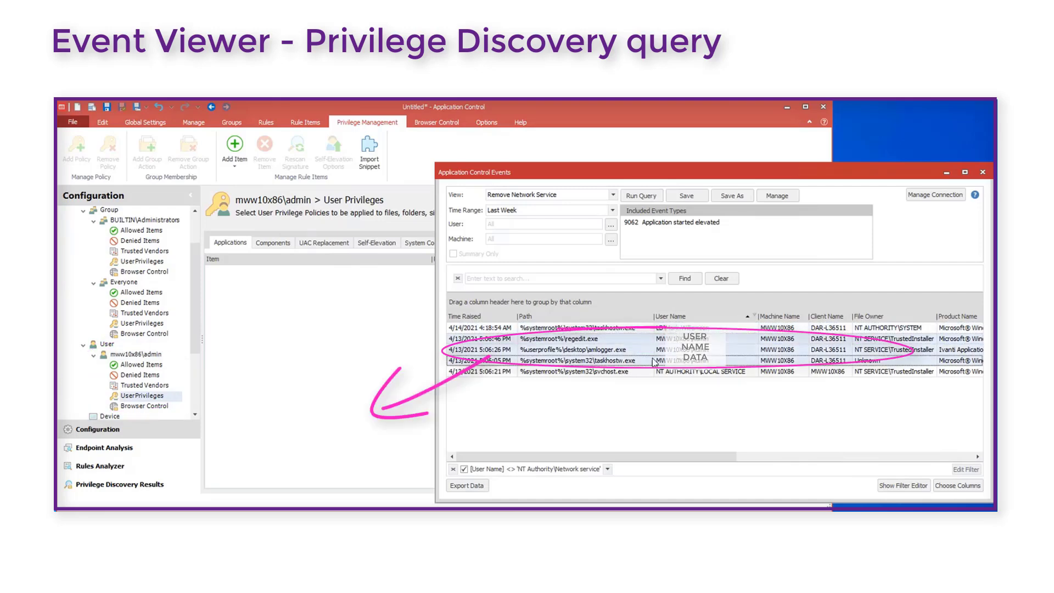
pyautogui.click(370, 378)
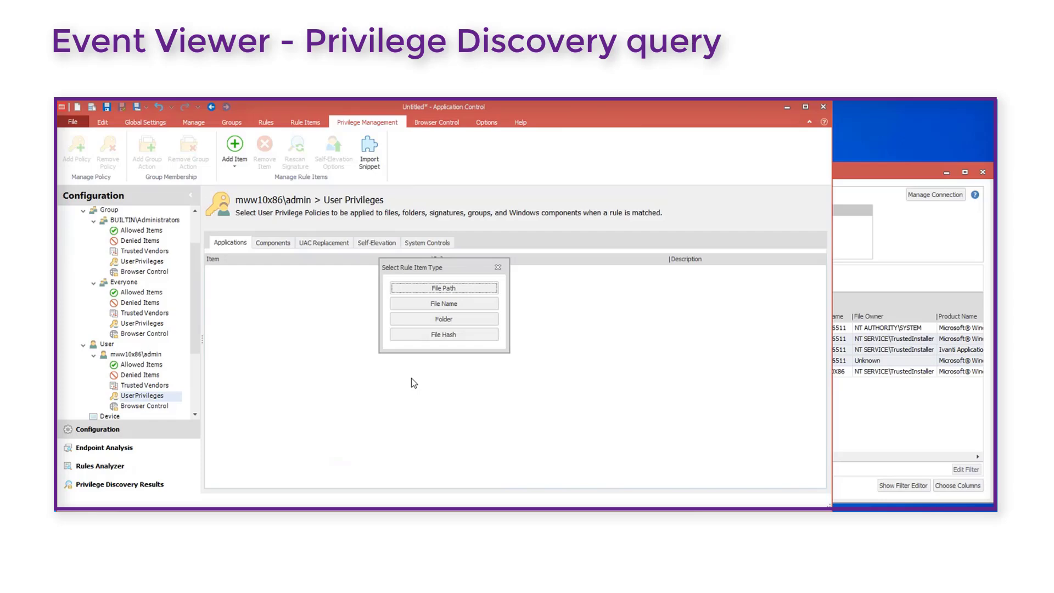
pyautogui.click(442, 303)
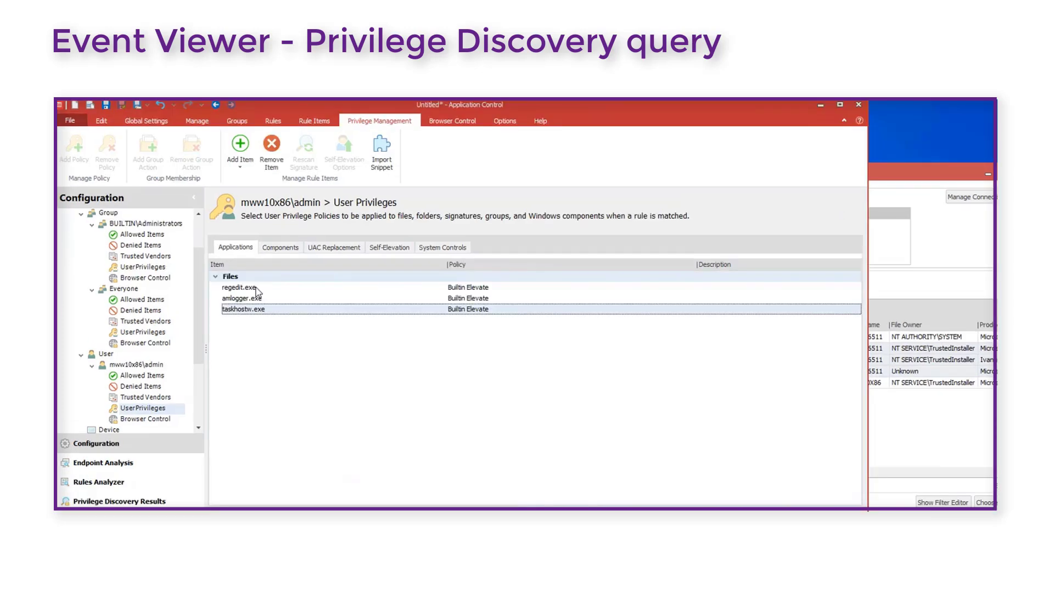
pyautogui.click(256, 289)
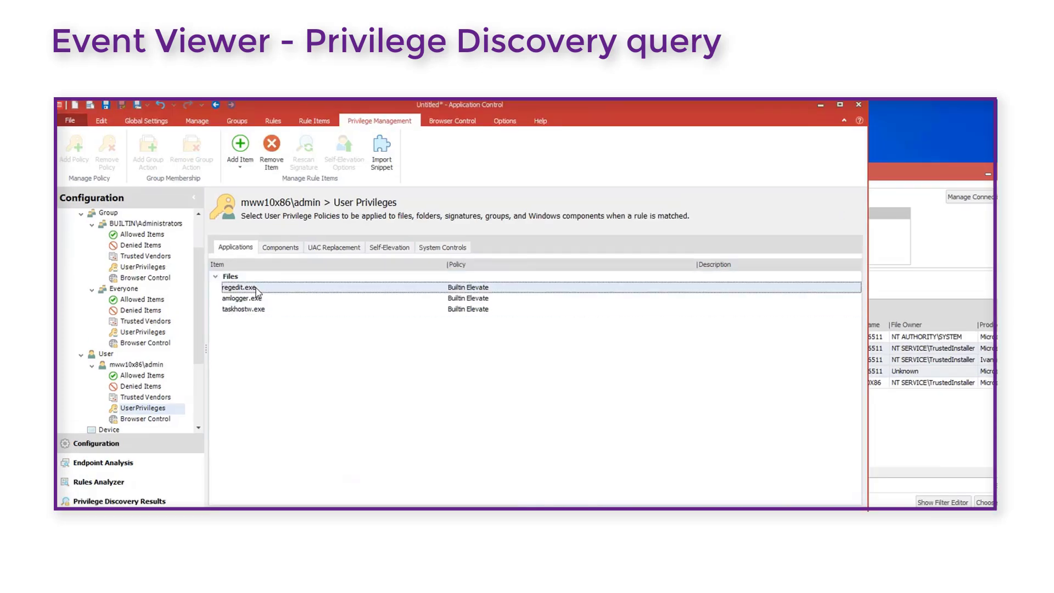
# Require matching Product Name, Company Name and File Description metadata on the regedit.exe entry.
pyautogui.doubleClick(256, 289)
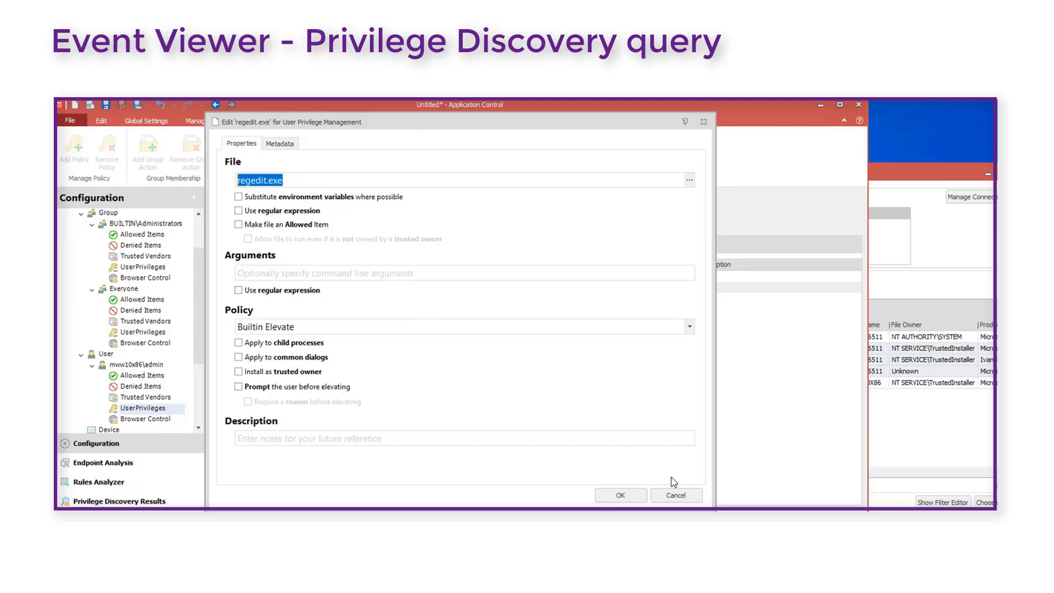
pyautogui.click(280, 144)
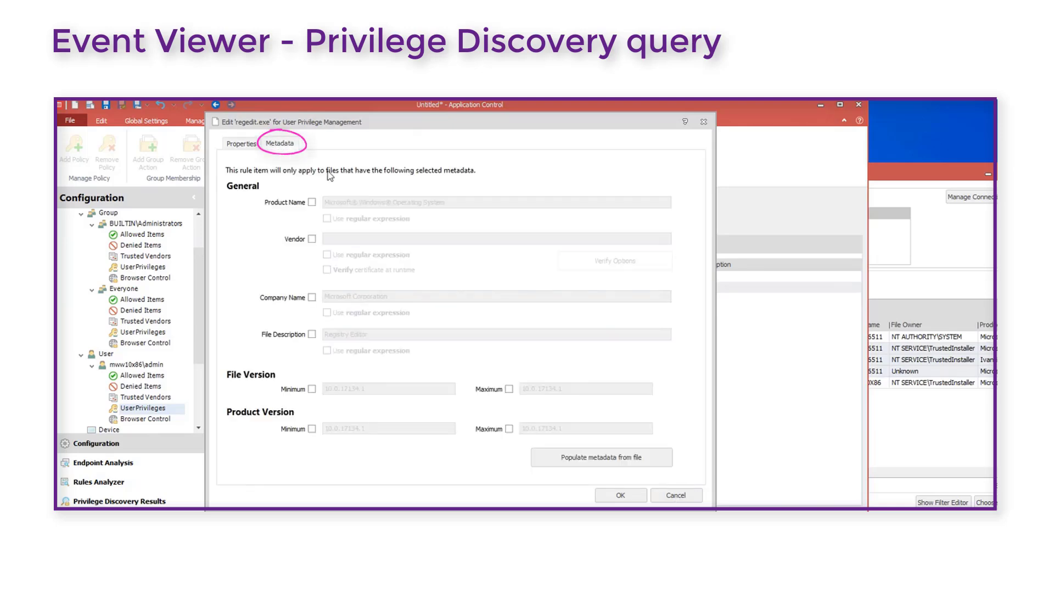
pyautogui.click(311, 202)
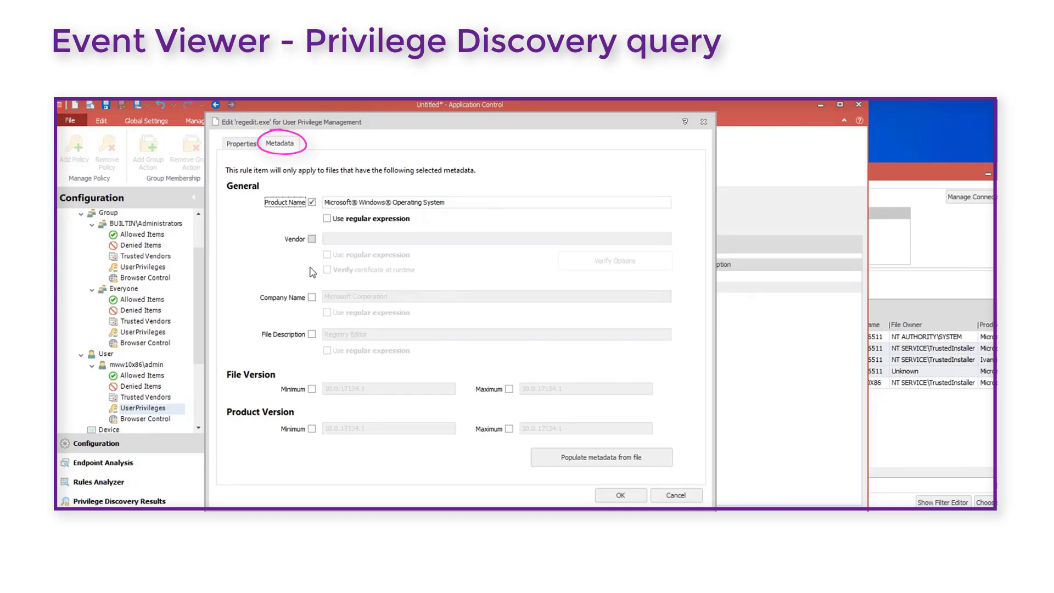
pyautogui.click(312, 297)
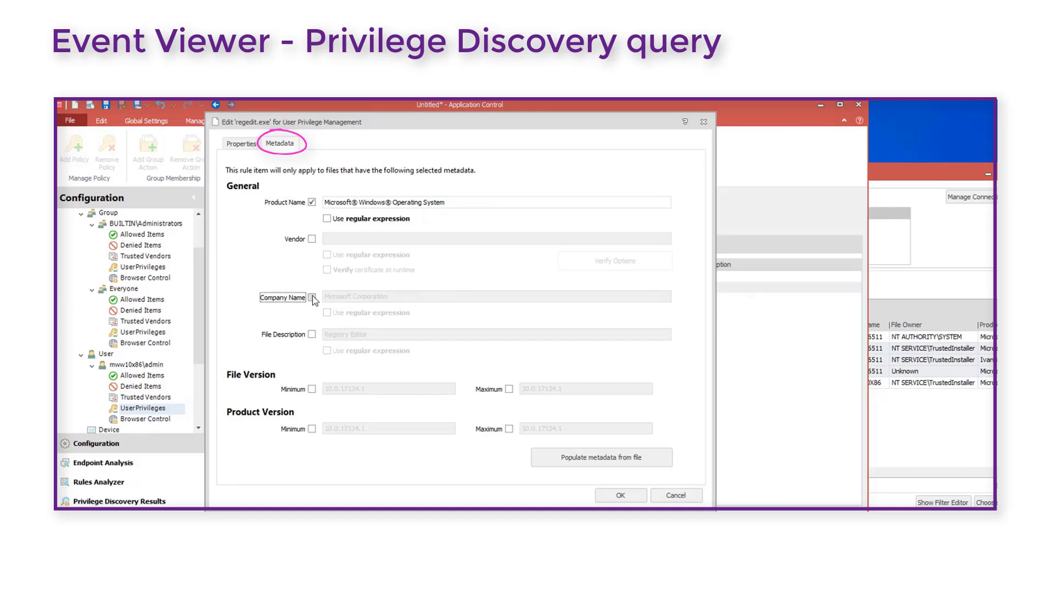
pyautogui.click(312, 334)
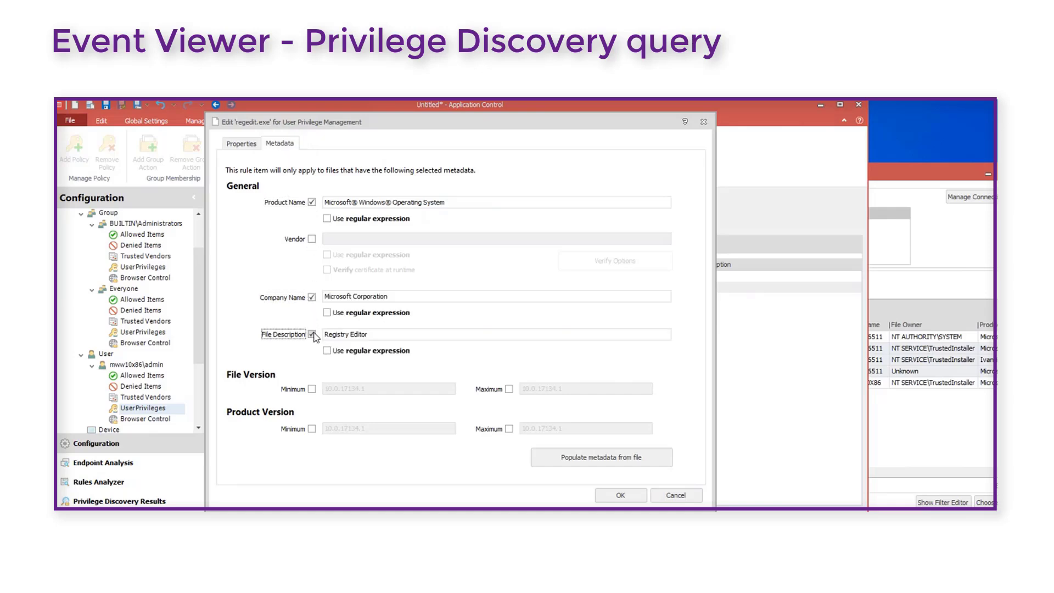
pyautogui.click(619, 495)
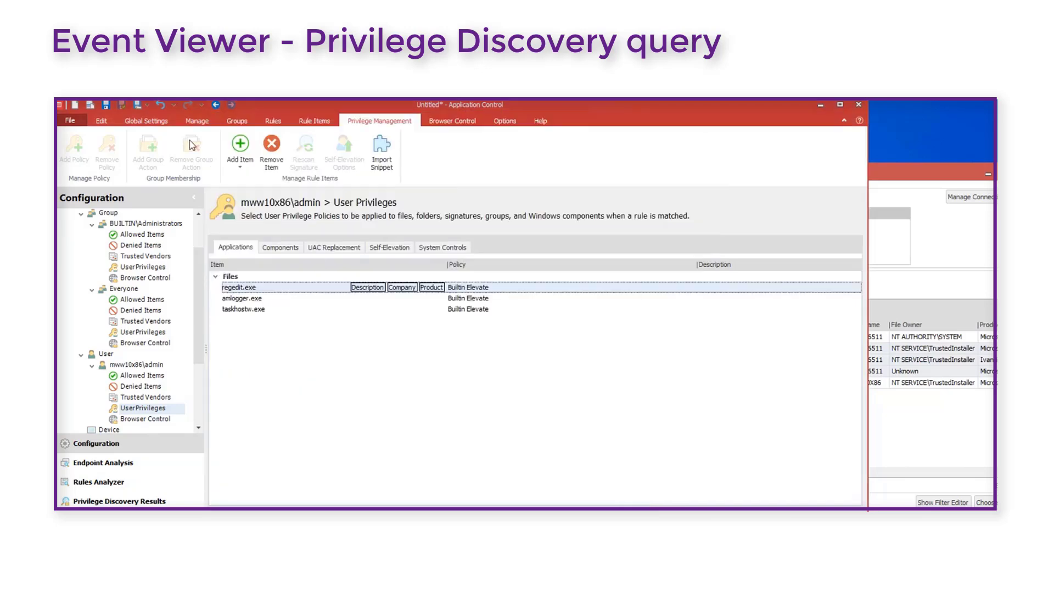
# Use File > Save As > Configuration in the Management Center to reach the Save Package As dialog.
pyautogui.click(70, 120)
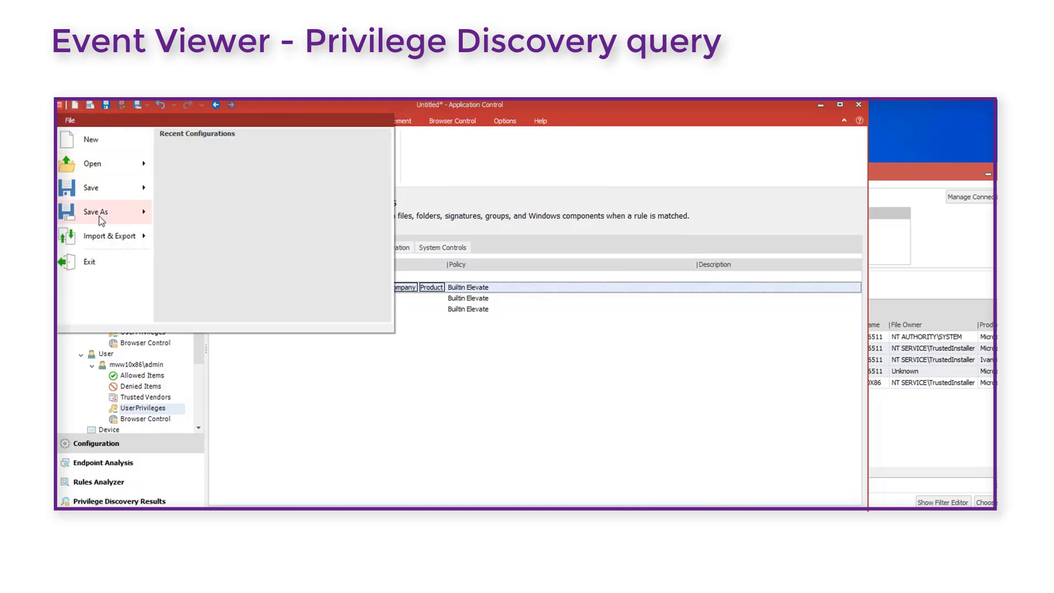
pyautogui.moveTo(101, 220)
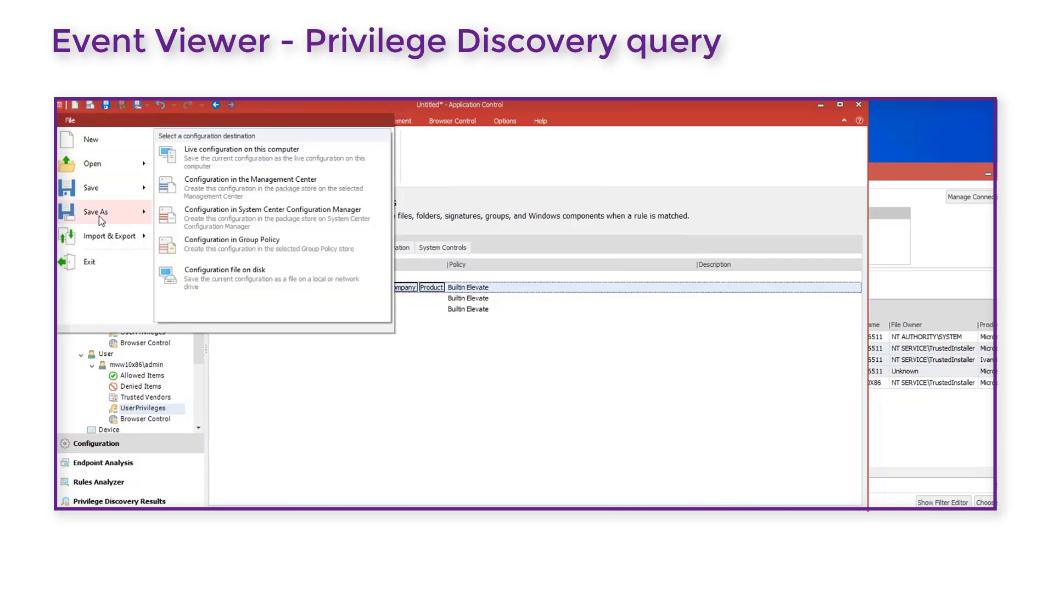
pyautogui.click(251, 197)
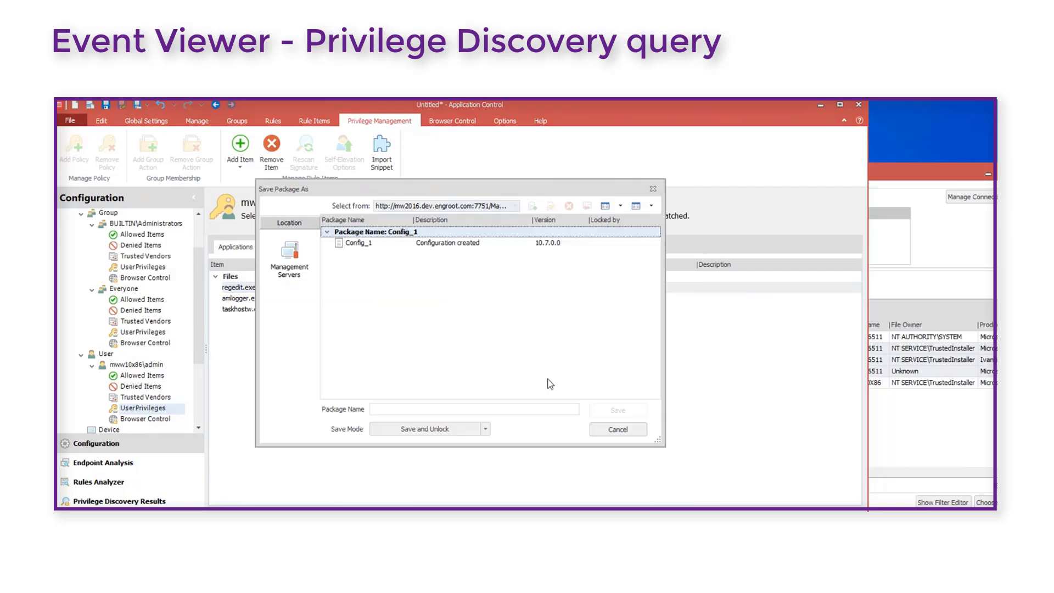